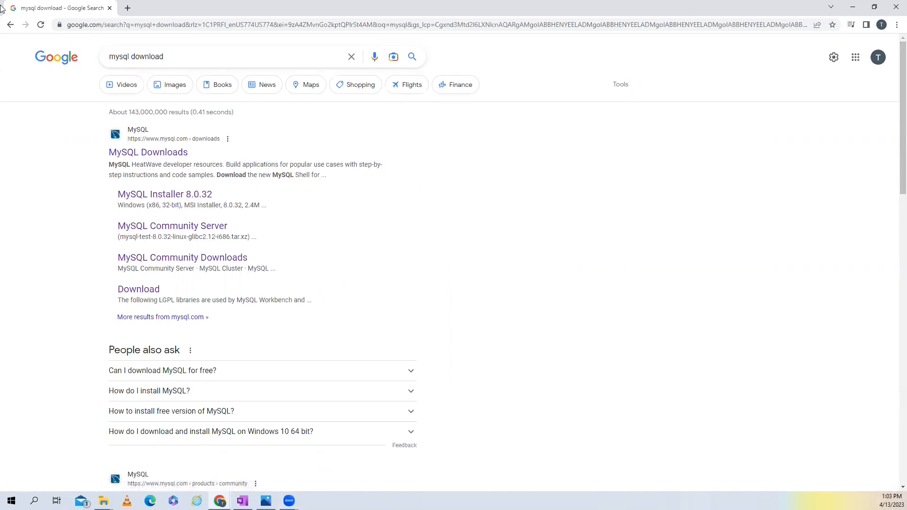
- Go from the MySQL Downloads search result through MySQL Community Server to the MySQL Installer for Windows download page
click(149, 153)
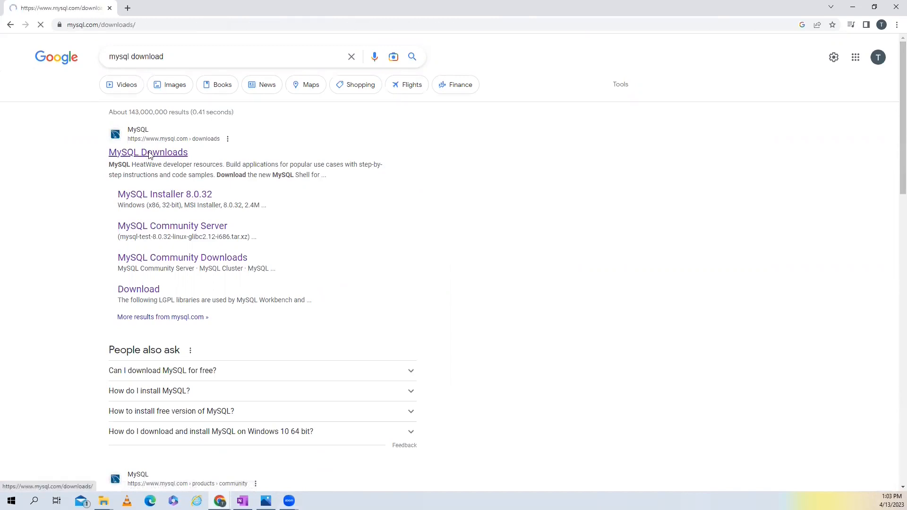
scroll(148, 151, down, 1)
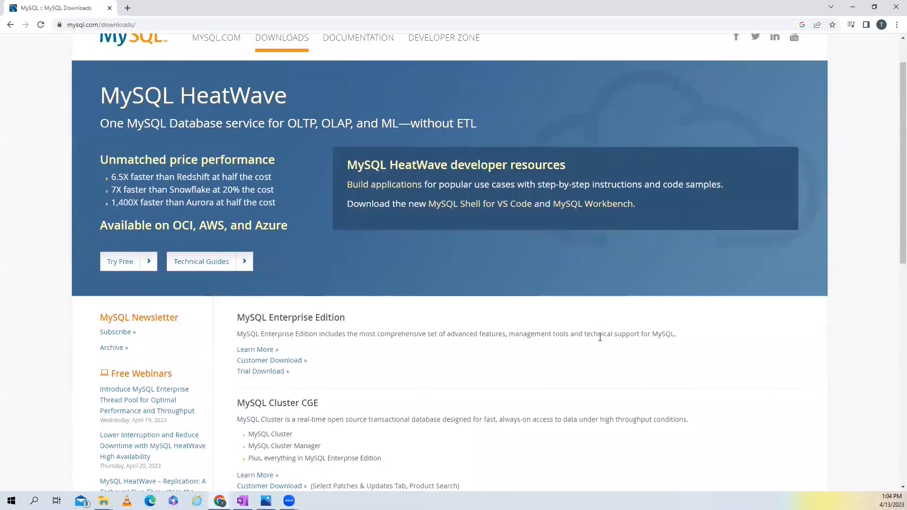
scroll(600, 335, down, 3)
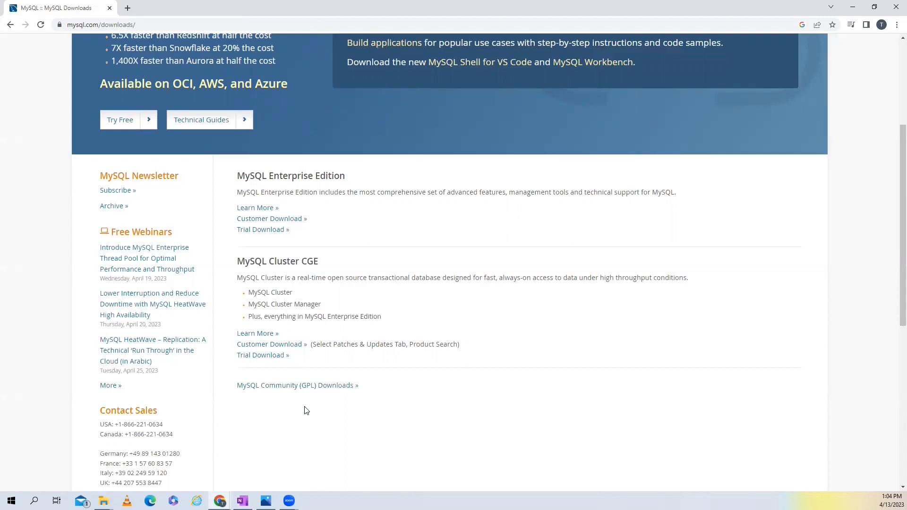
click(320, 386)
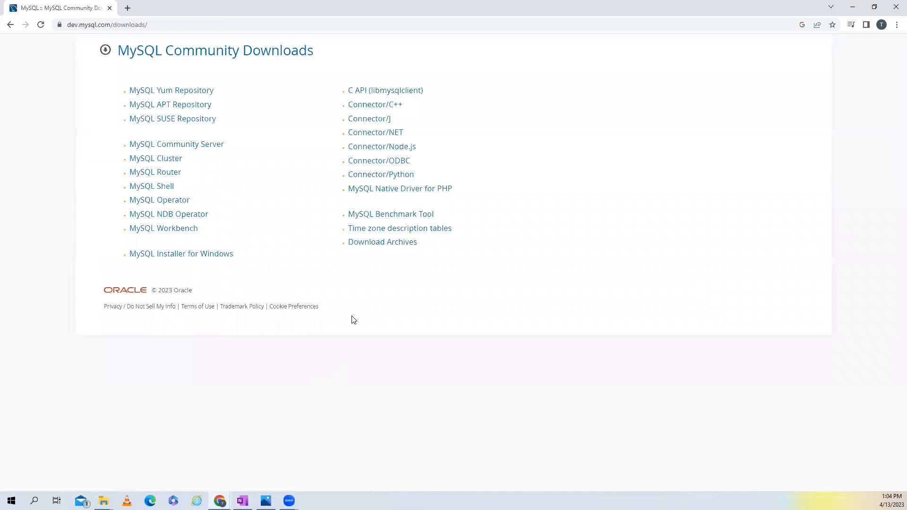
click(210, 148)
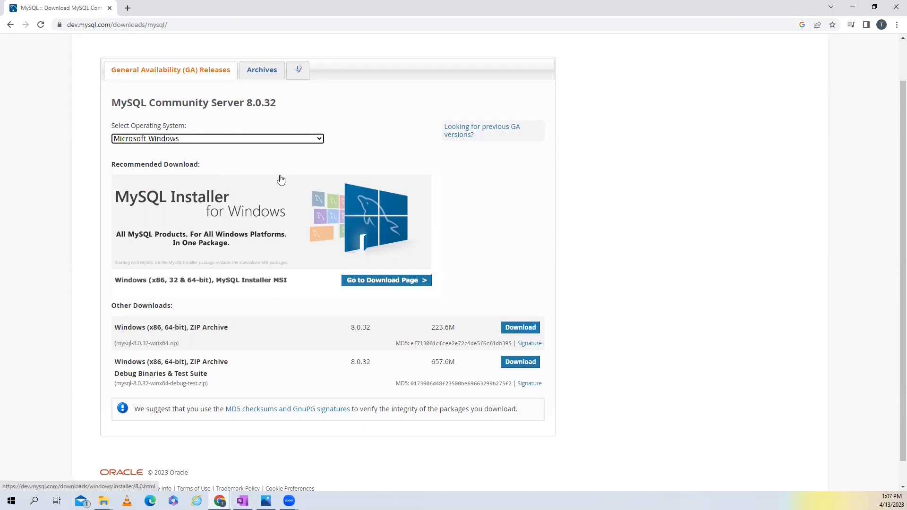
click(385, 283)
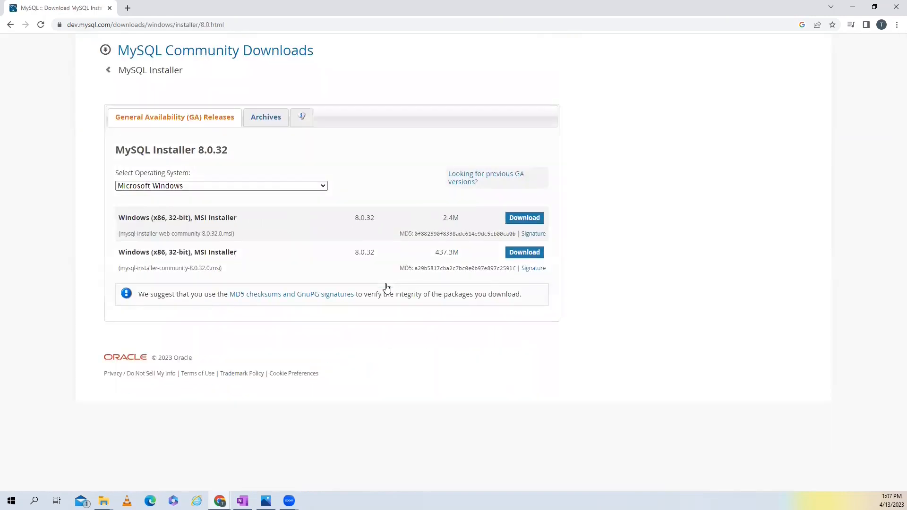
- Look at the archived MySQL Installer versions and their operating system options, and return to the current release page
click(253, 124)
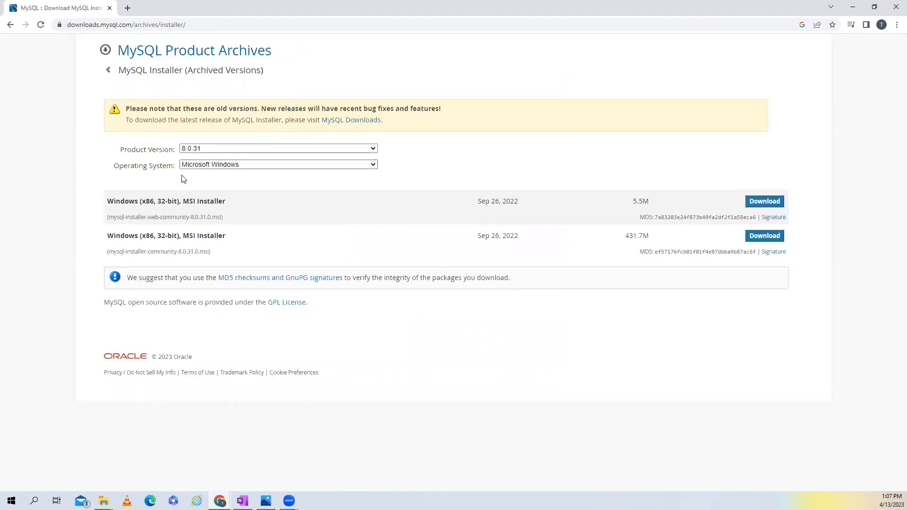
click(373, 165)
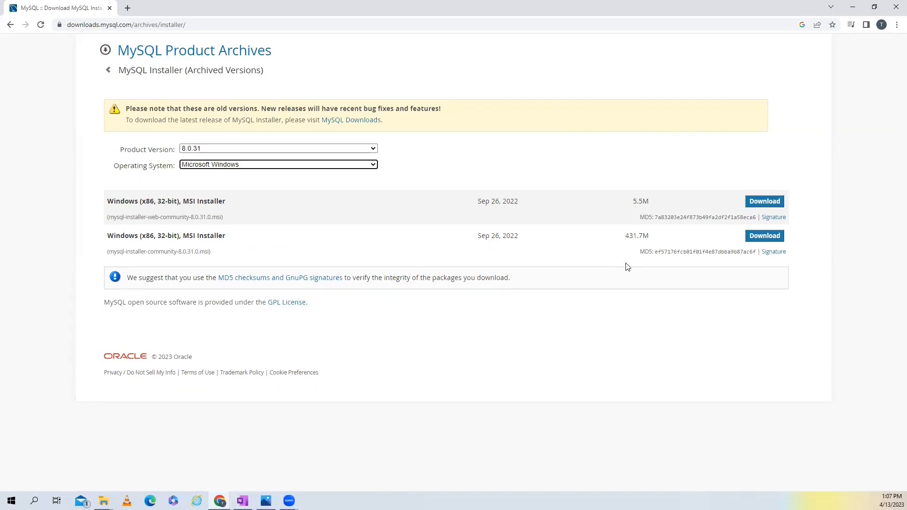
click(11, 25)
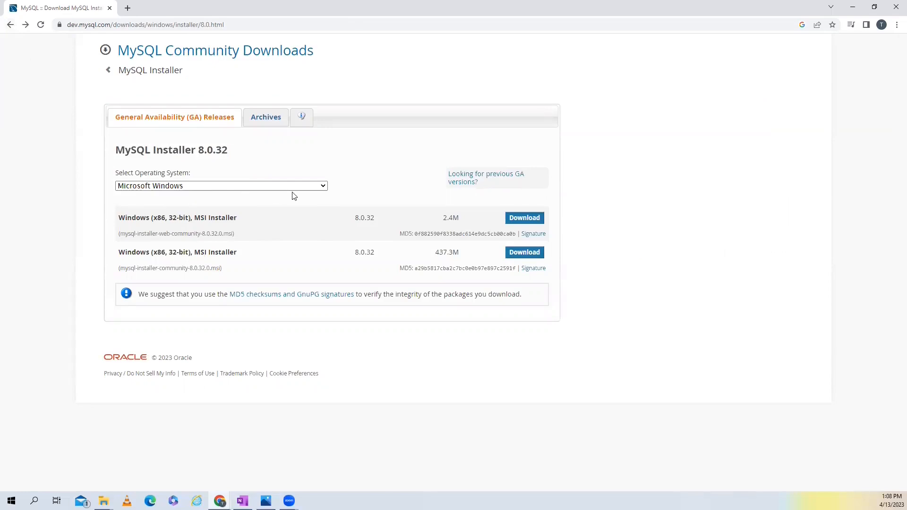
- Download the 437.3M Windows MSI installer mysql-installer-community-8.0.32.0.msi without logging in or signing up
click(323, 187)
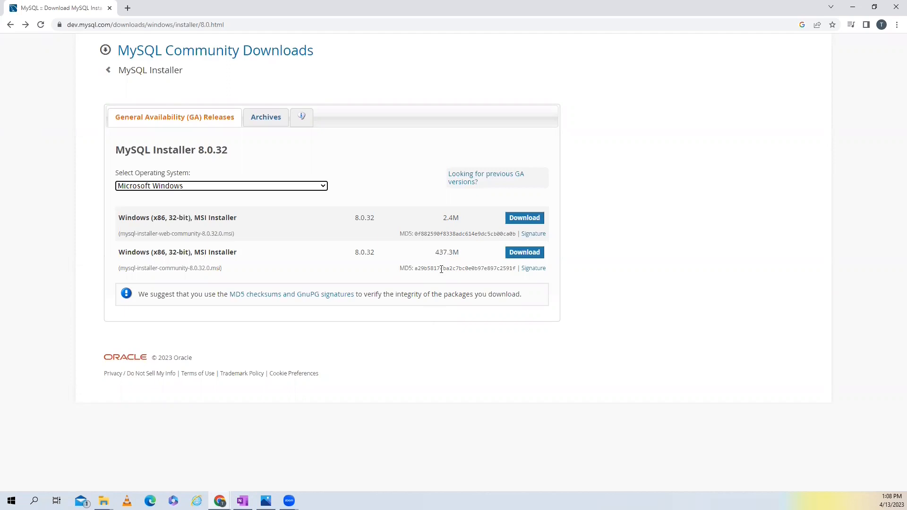
click(524, 253)
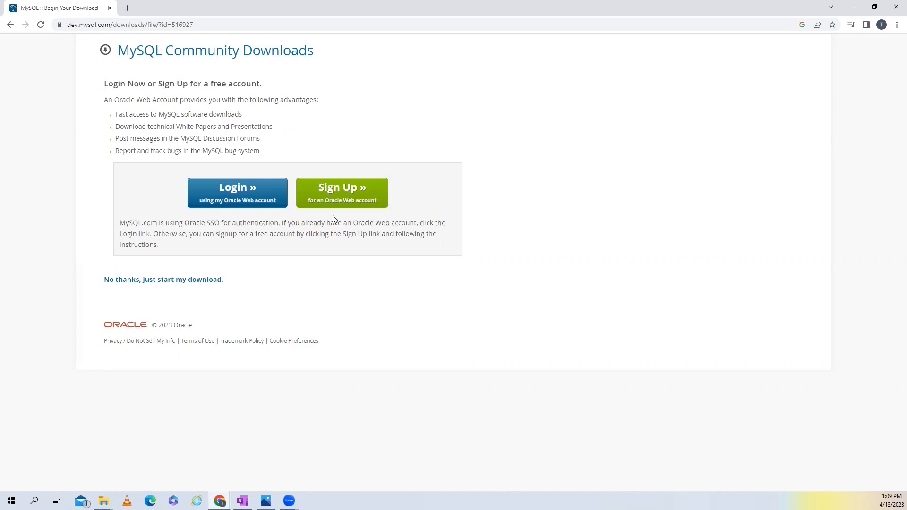
click(210, 286)
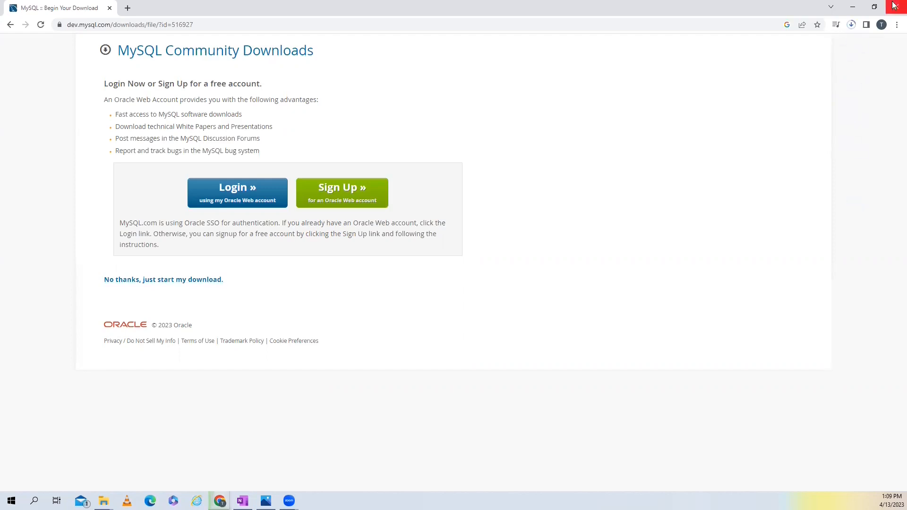
- Find the downloaded mysql-installer-community-8.0.32.0 file in the Downloads folder and run it
click(851, 26)
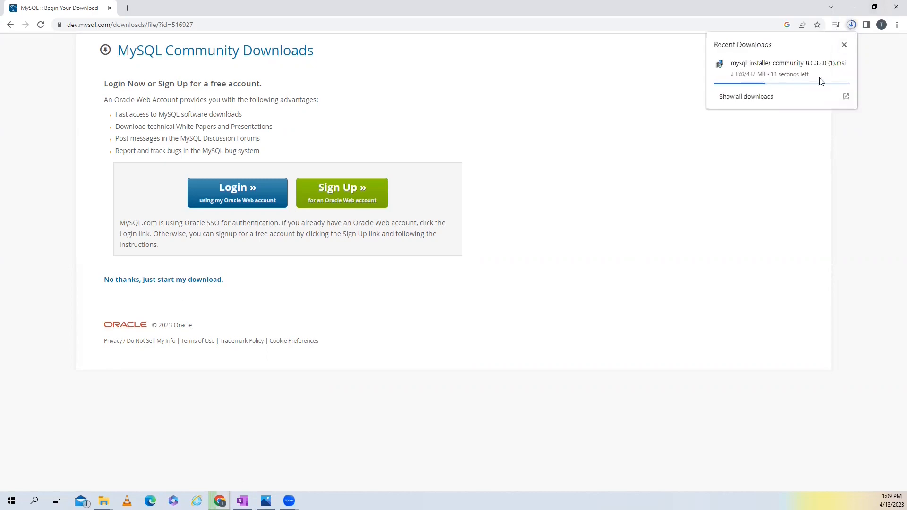
click(848, 98)
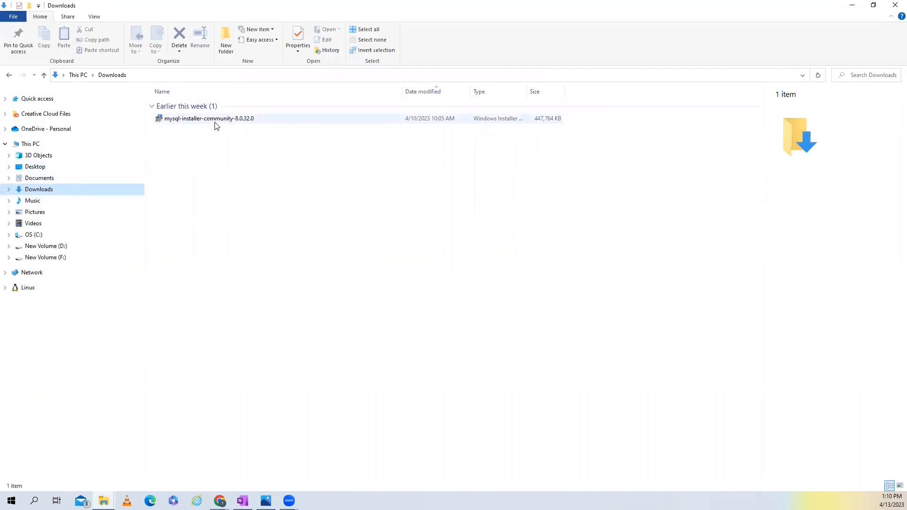
double_click(187, 121)
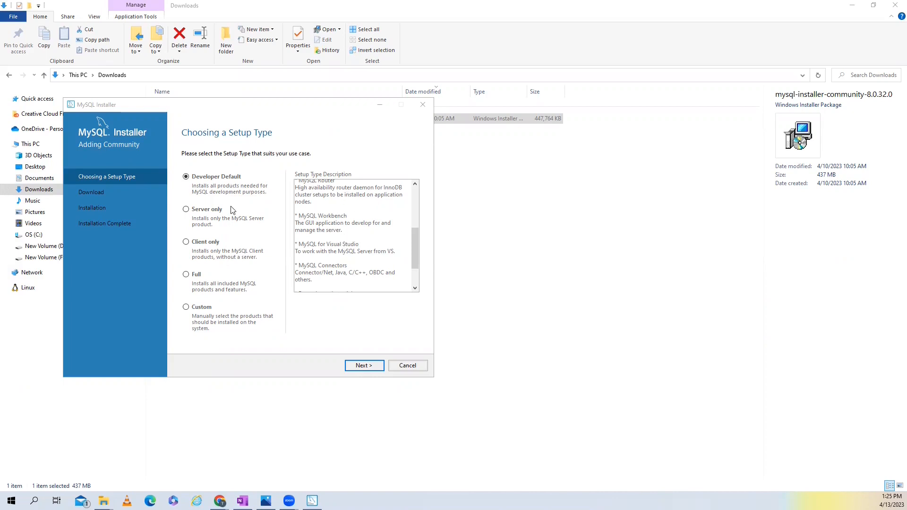
- Review the setup type descriptions from Developer Default through Full, and continue with the Custom setup type
click(414, 195)
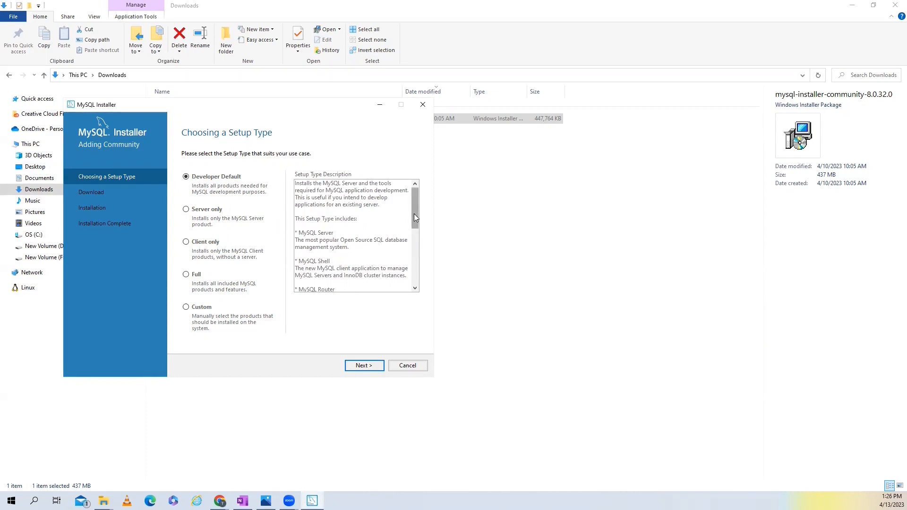
drag(414, 213, 414, 227)
scroll(389, 233, down, 3)
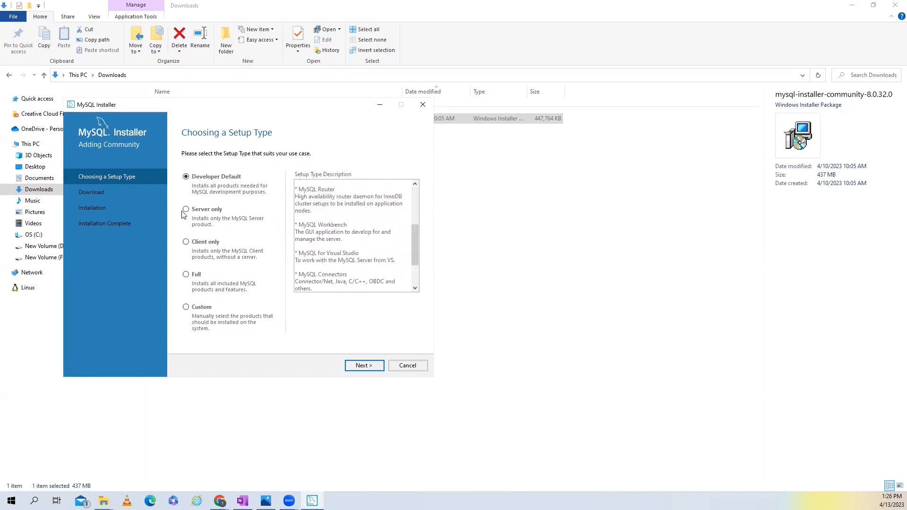
click(187, 212)
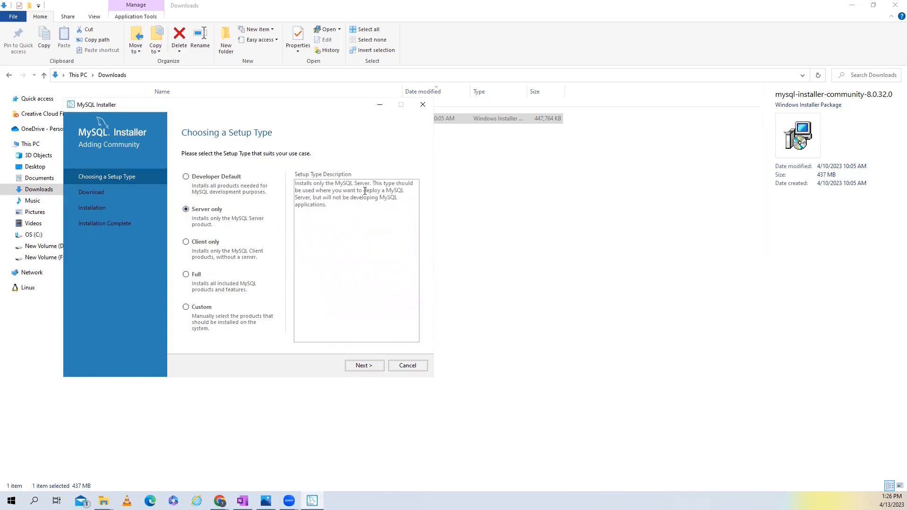
click(186, 242)
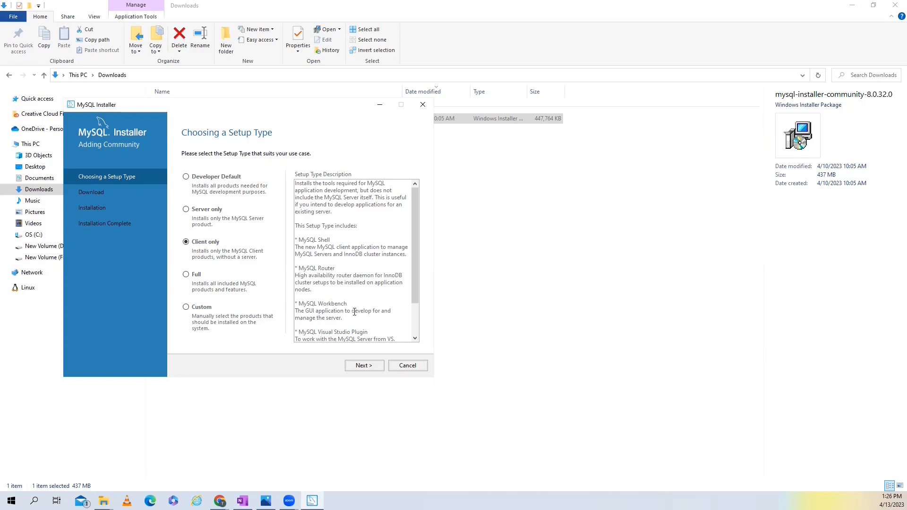
click(186, 275)
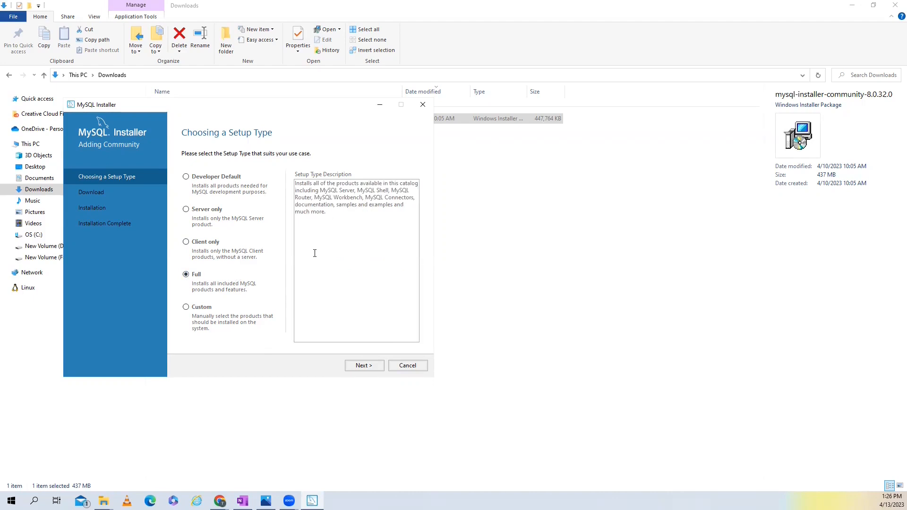
click(186, 307)
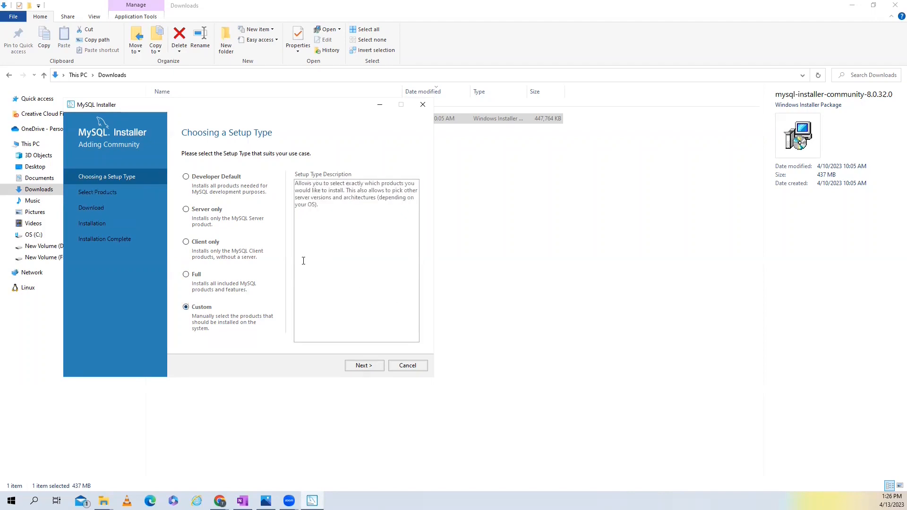
click(361, 366)
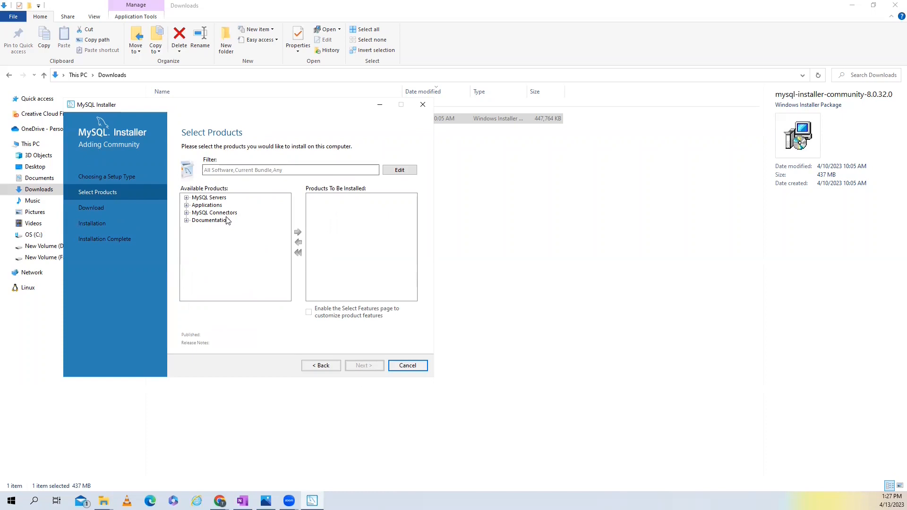
- Add MySQL Server 8.0.32 - X64 from the MySQL Servers category to the products to be installed
click(186, 197)
click(196, 205)
click(204, 212)
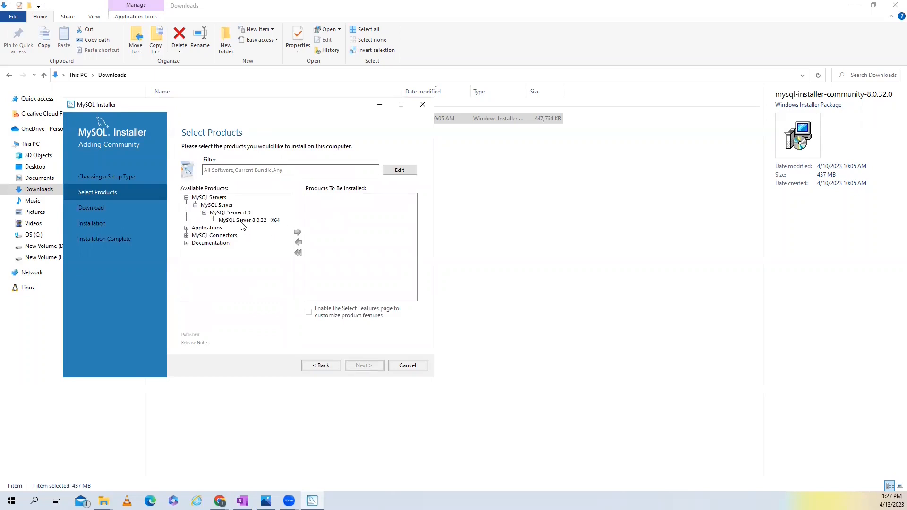
click(242, 221)
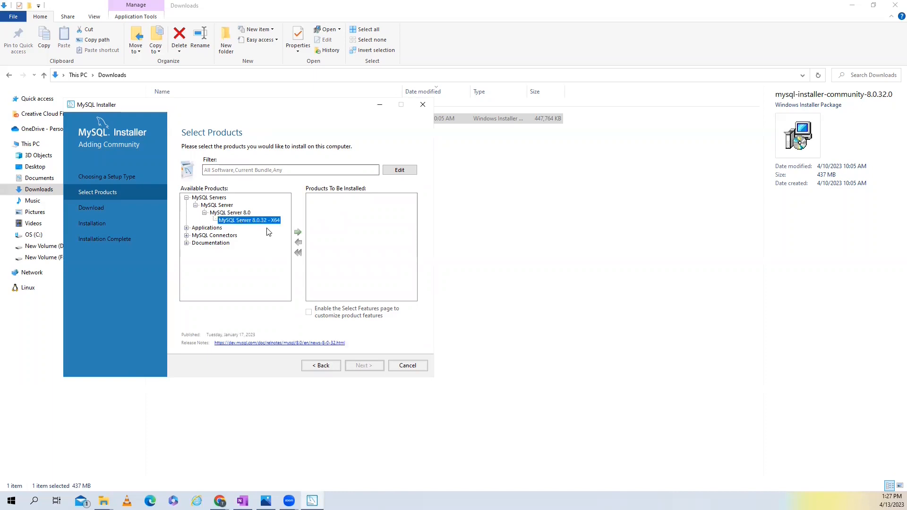
click(298, 233)
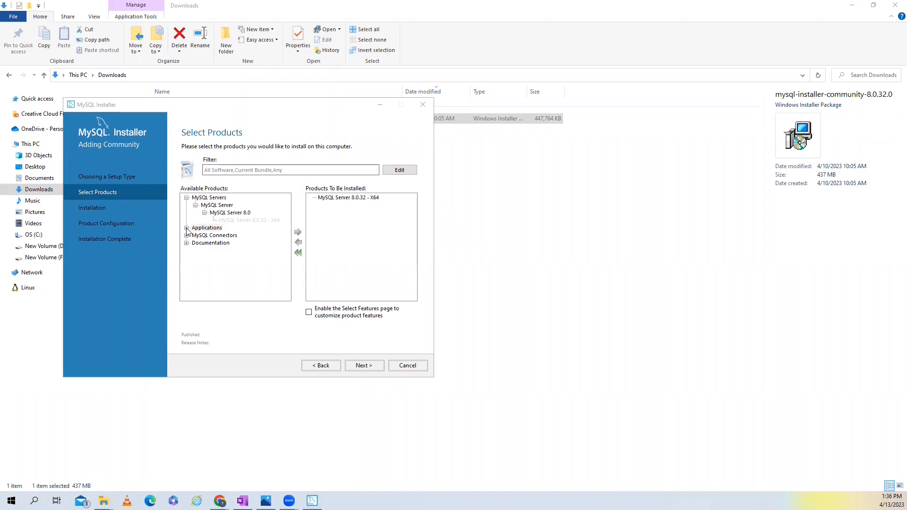
- Add MySQL Workbench 8.0.32 from the Applications category to the products to be installed
click(186, 229)
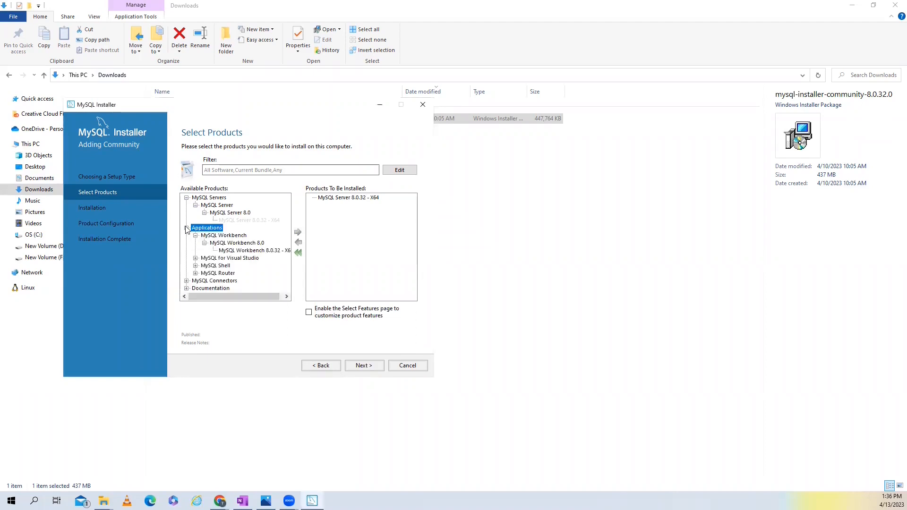
click(258, 253)
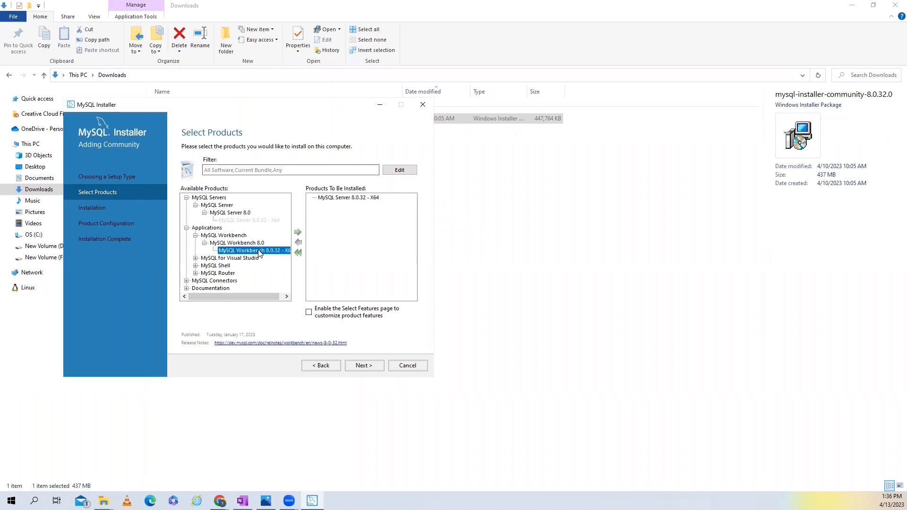
click(298, 233)
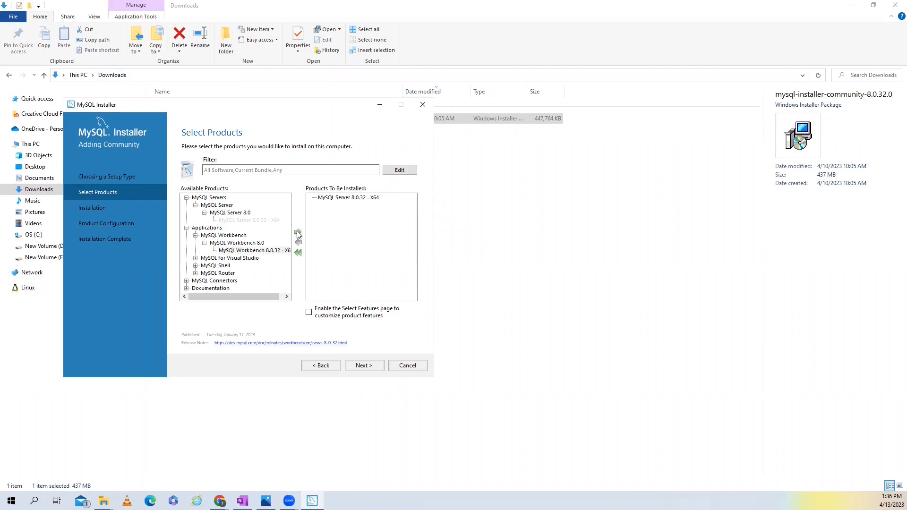
- Install MySQL Server 8.0.32 and MySQL Workbench 8.0.32, and proceed to product configuration
click(364, 366)
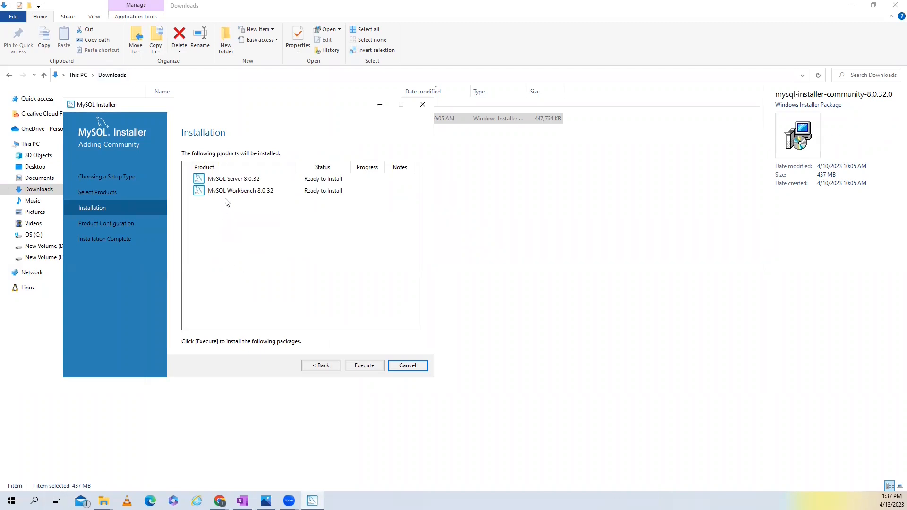
click(362, 368)
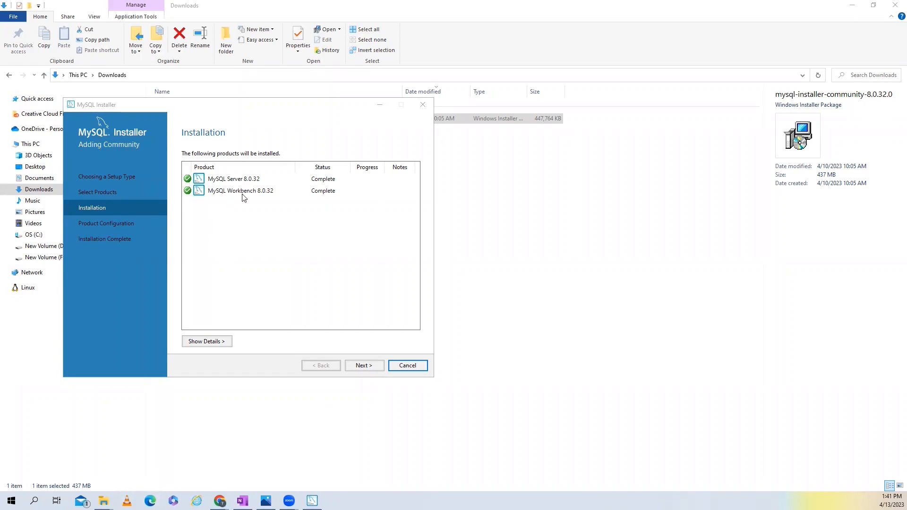
click(360, 370)
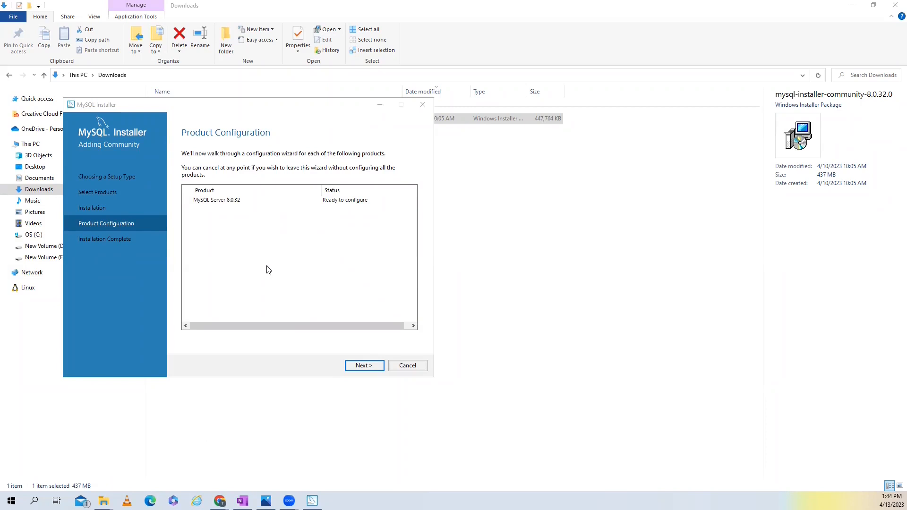
- Accept the Development Computer configuration type with TCP/IP on port 3306 for MySQL Server, and continue to the authentication method
click(362, 366)
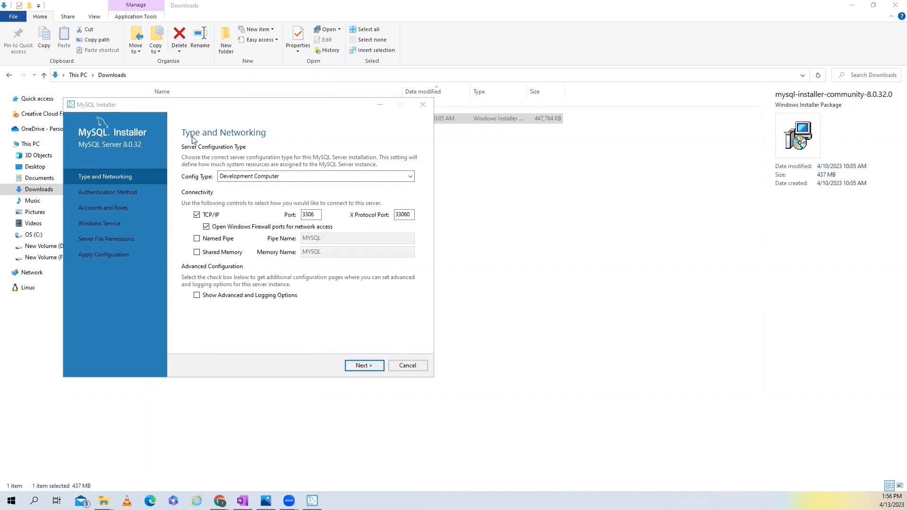
click(410, 177)
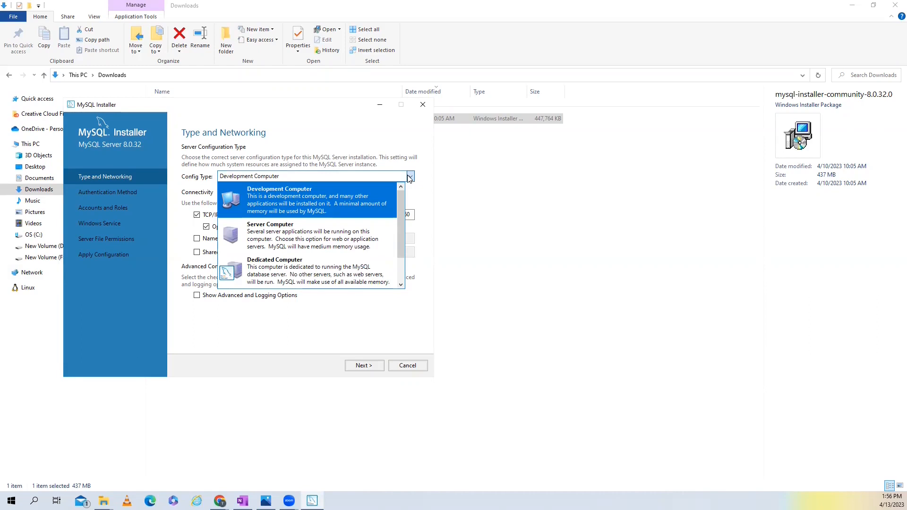
click(409, 177)
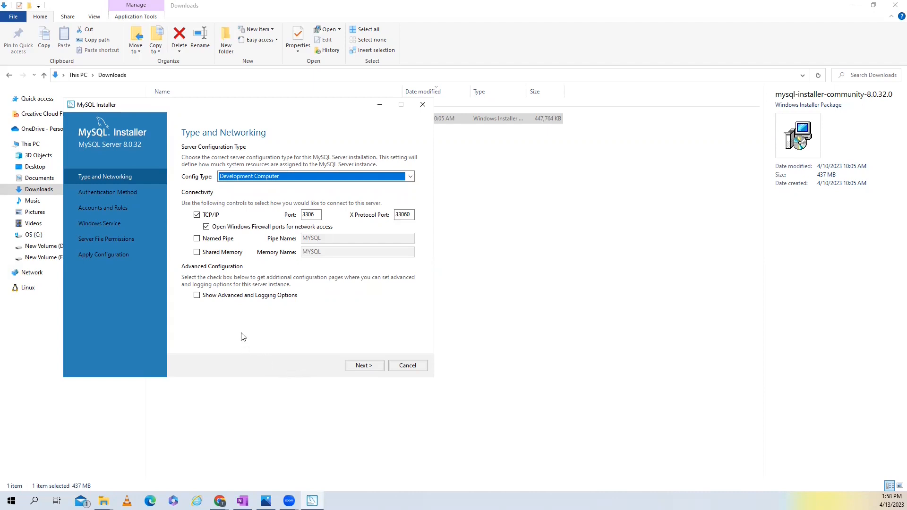
click(363, 365)
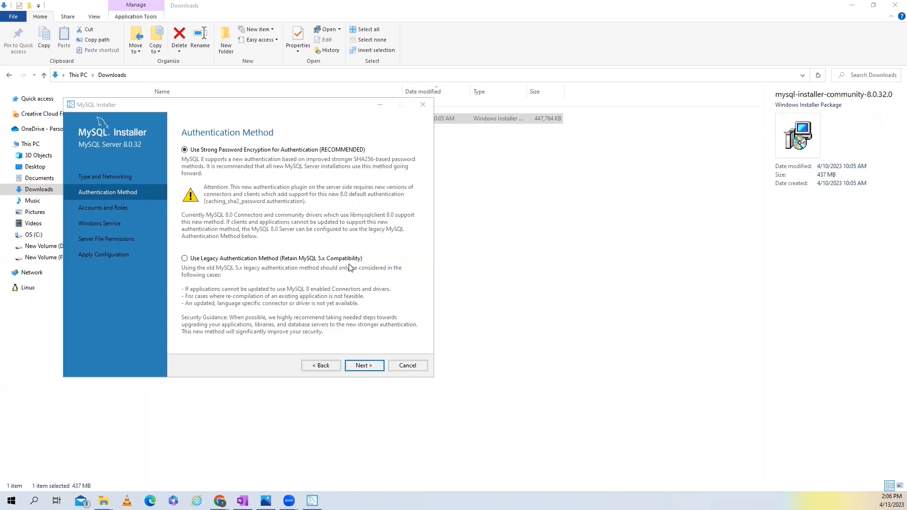
- Accept strong password encryption for authentication, enter and repeat the MySQL root password, and continue to the Windows service settings
click(364, 366)
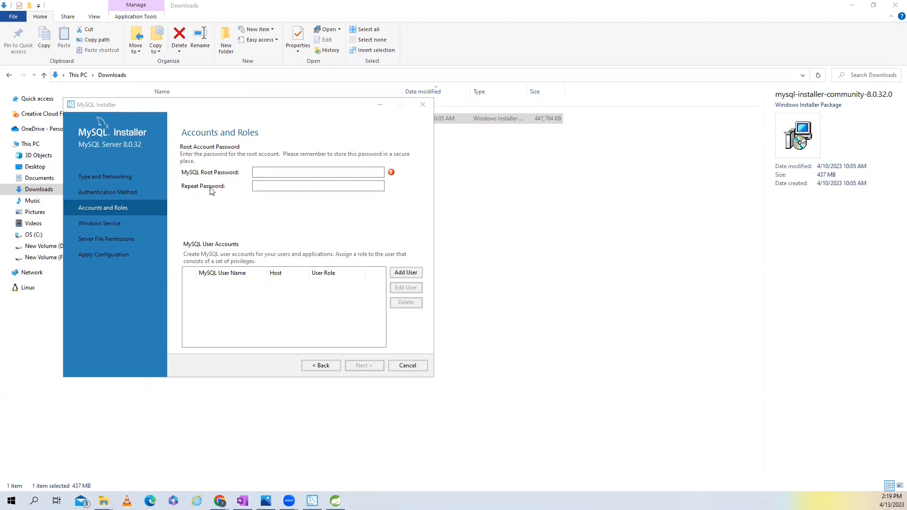
click(272, 189)
click(260, 173)
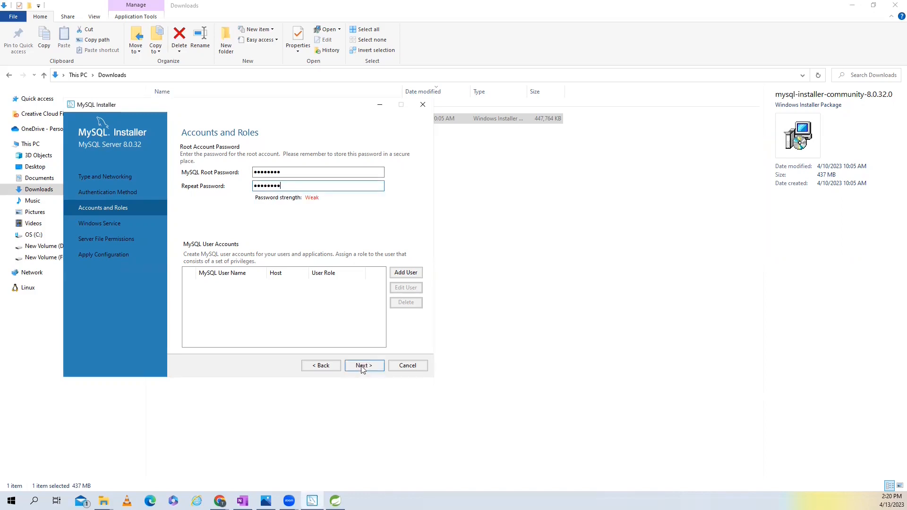
click(362, 366)
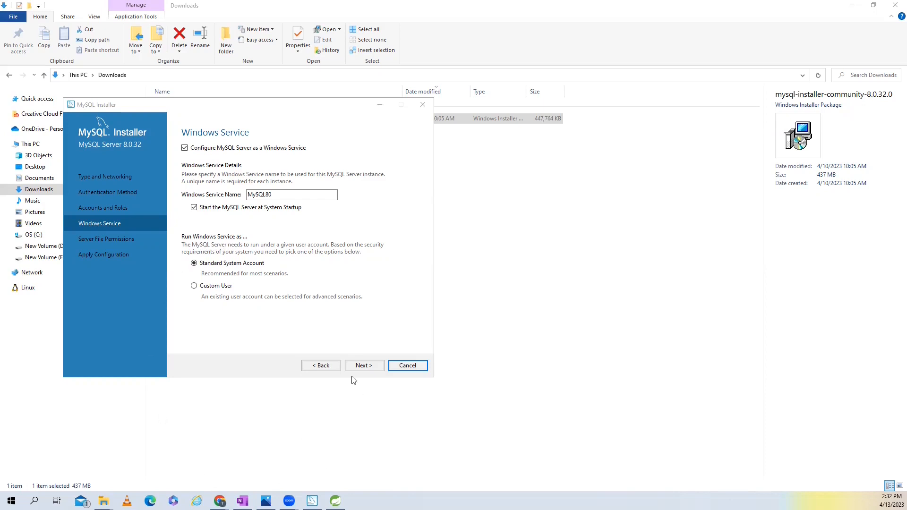
- Accept the MySQL80 Windows service settings and the default full-access server file permissions, and execute the server configuration
click(364, 366)
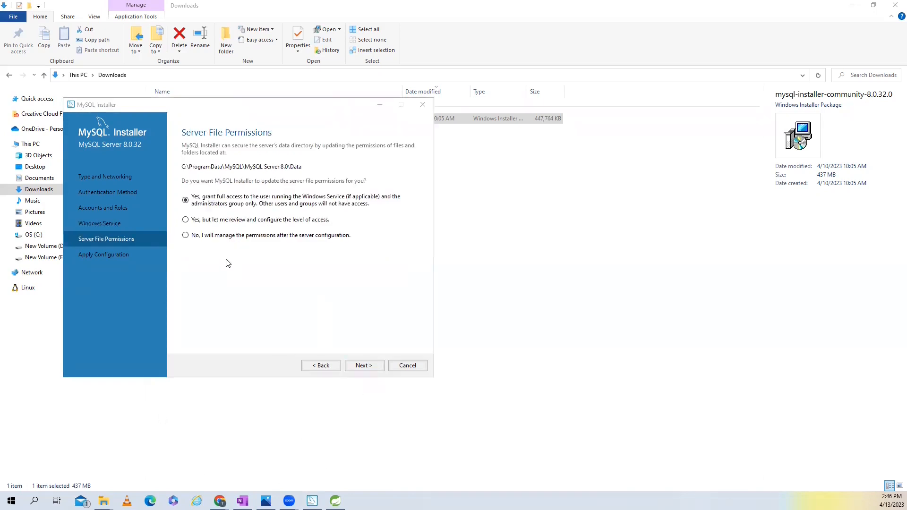
click(370, 369)
click(349, 366)
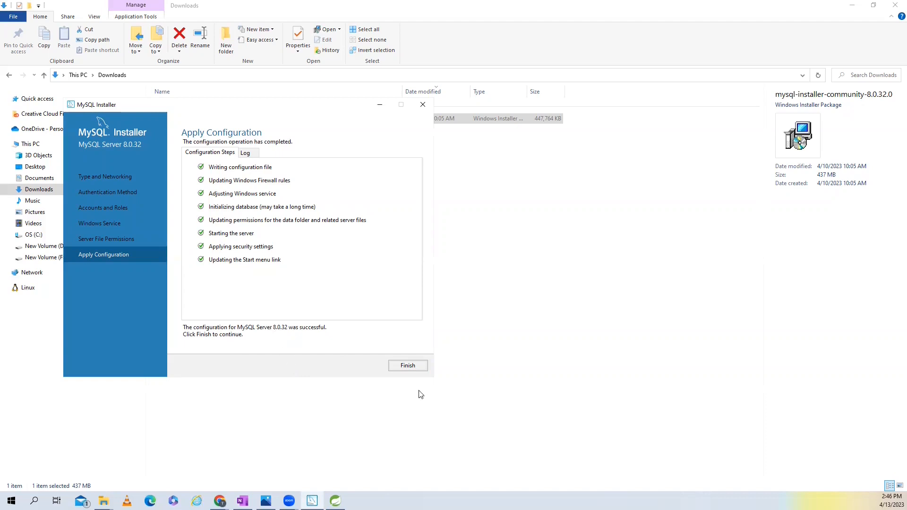
- Finish the MySQL Server 8.0.32 configuration and complete the installation to close MySQL Installer
click(406, 366)
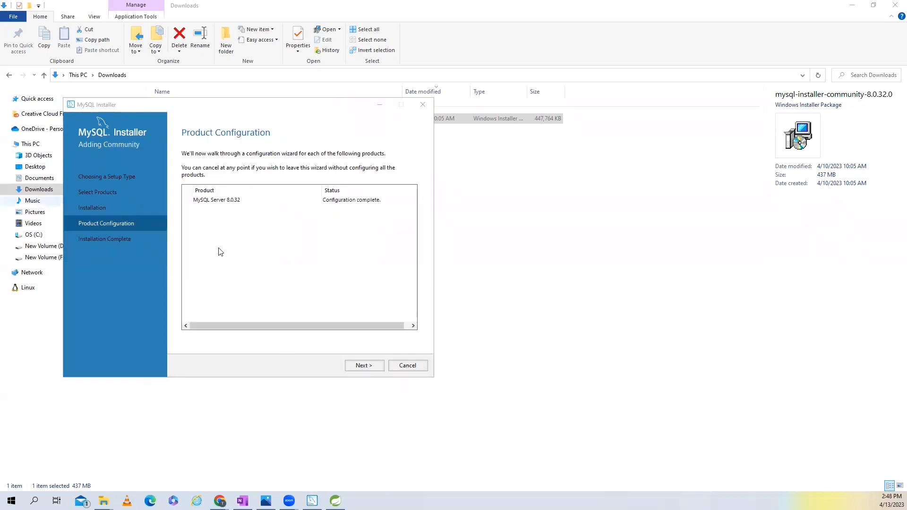
click(364, 365)
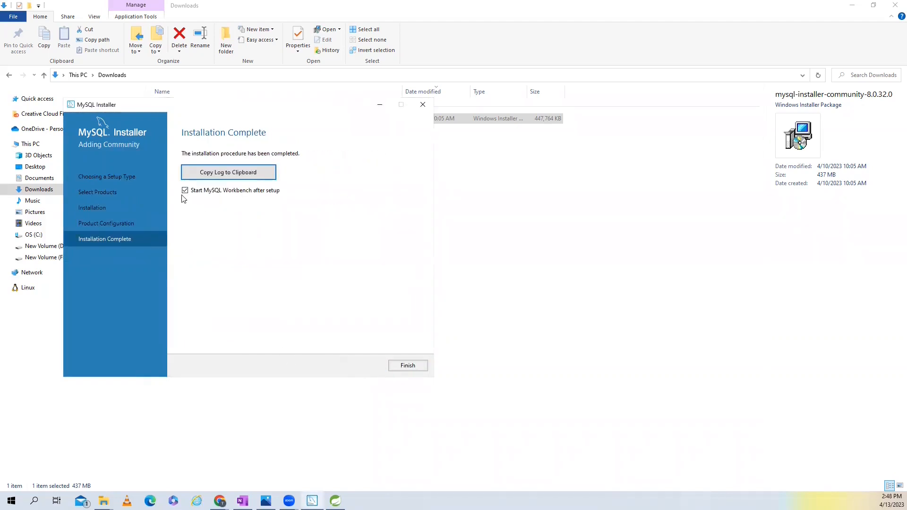
click(405, 367)
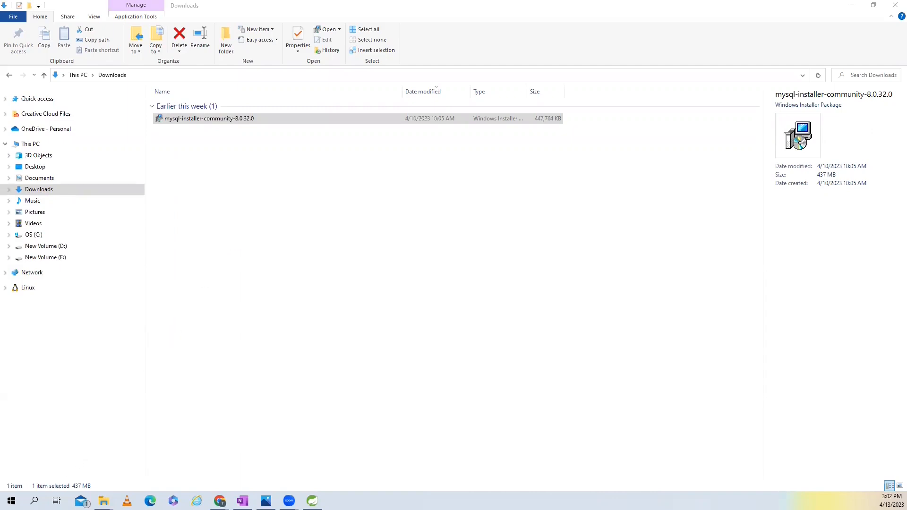
- Search Windows for mysql, open MySQL 8.0 Command Line Client, and log in with the root password
click(33, 501)
text(my)
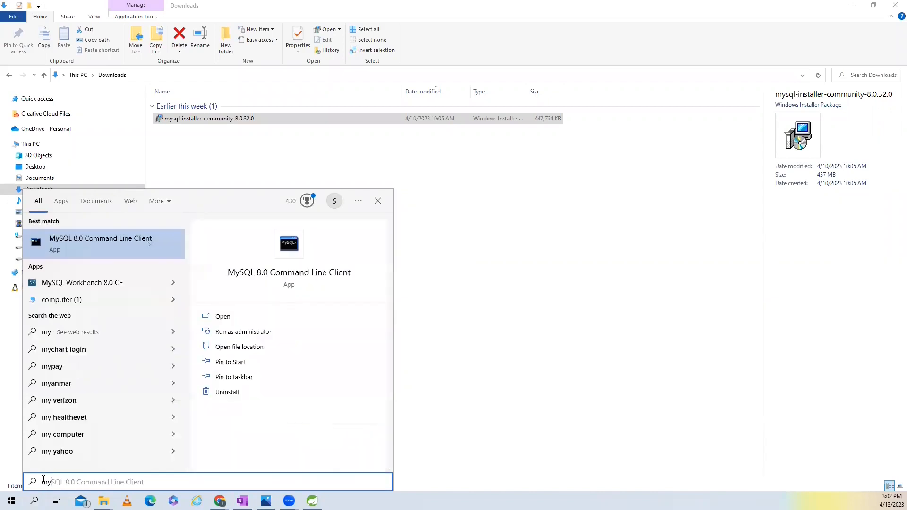
text(sql)
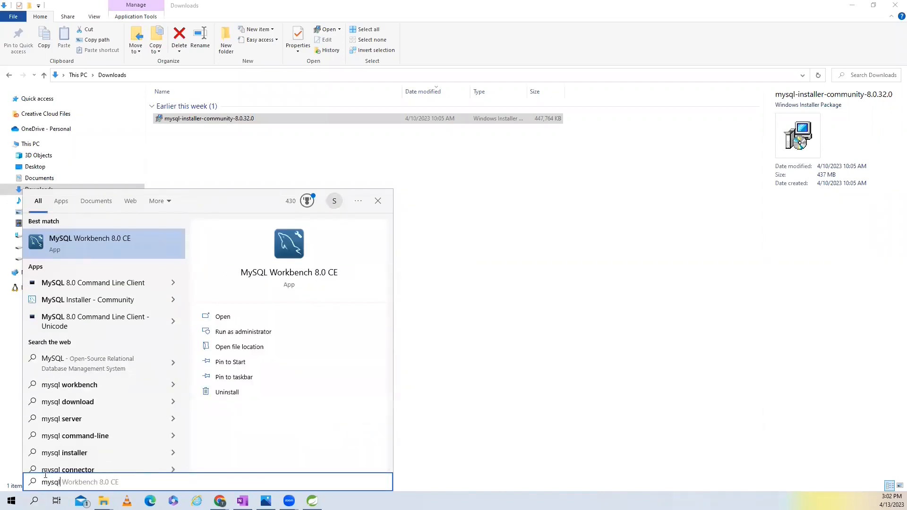
click(88, 286)
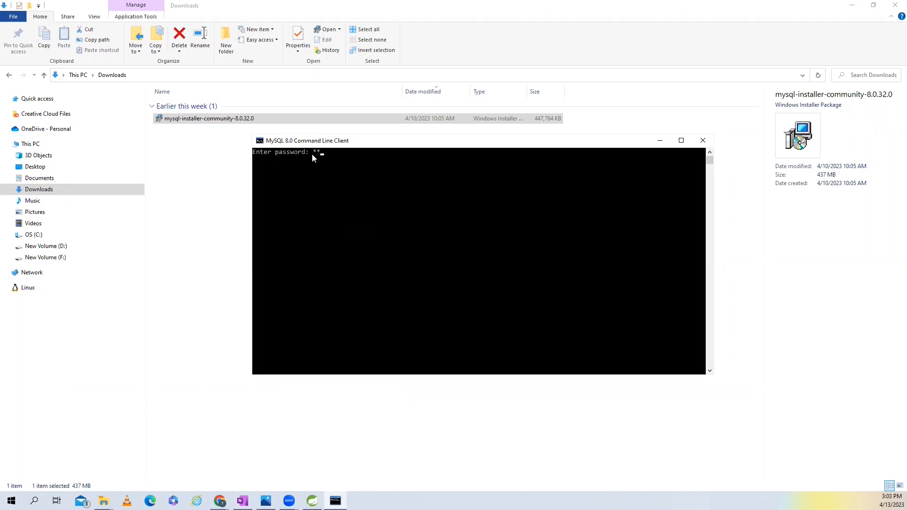
text(********)
key(Return)
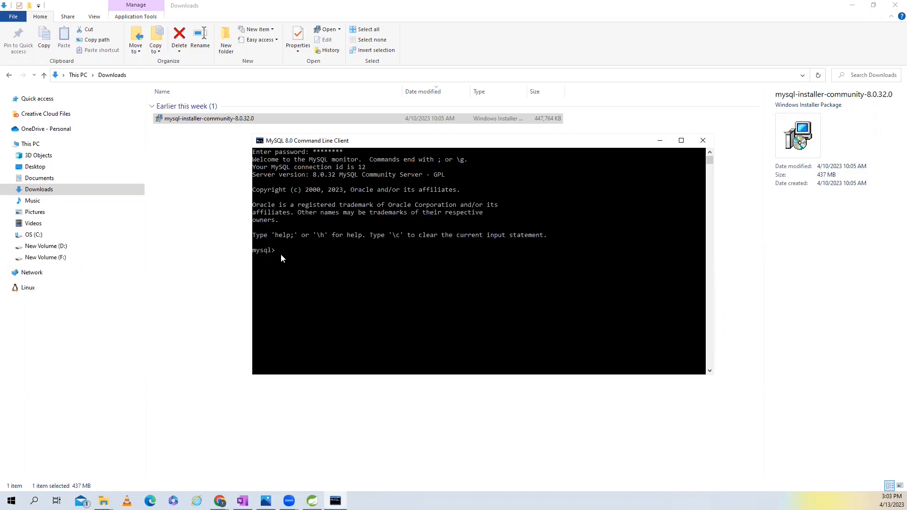
- List the server's databases with "show databases;" and exit the command line client
text(show databs)
key(BackSpace)
text(ases;)
key(Return)
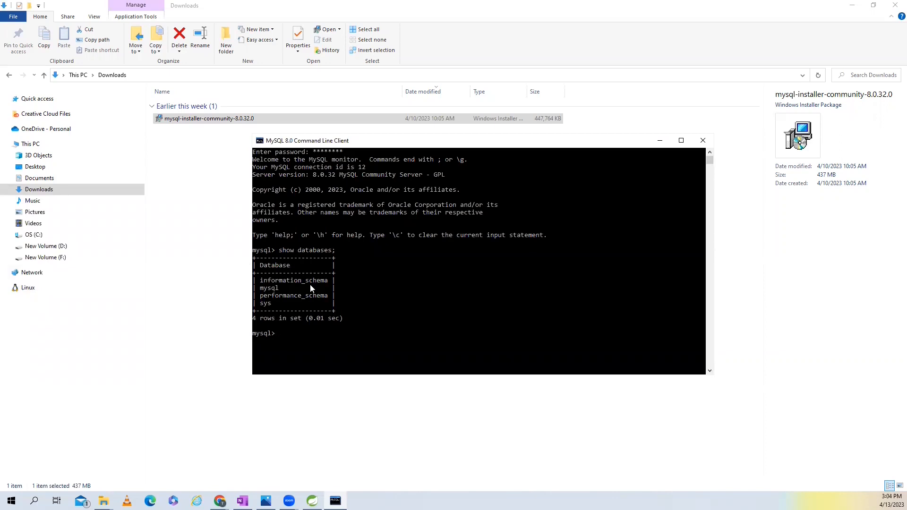
click(278, 334)
text(exit)
key(Return)
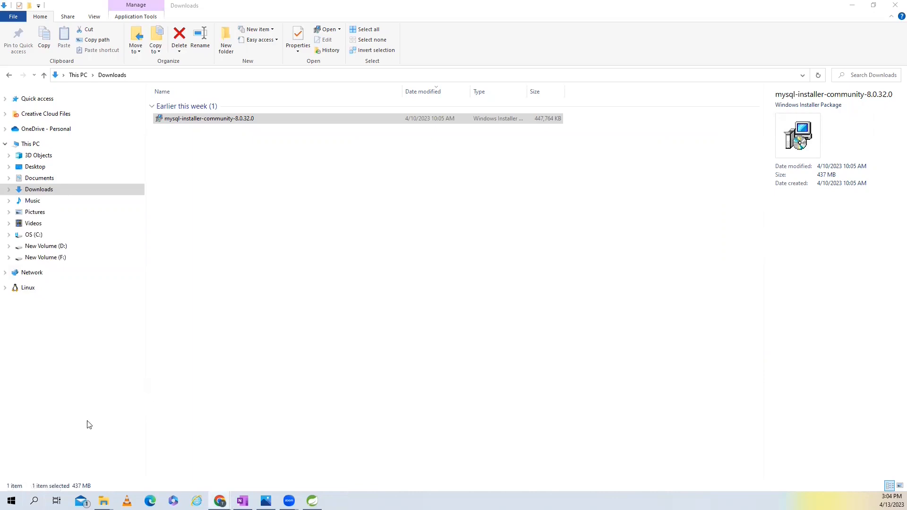
- Switch to MySQL Workbench 8.0 CE and open the Local instance MySQL connection
click(34, 501)
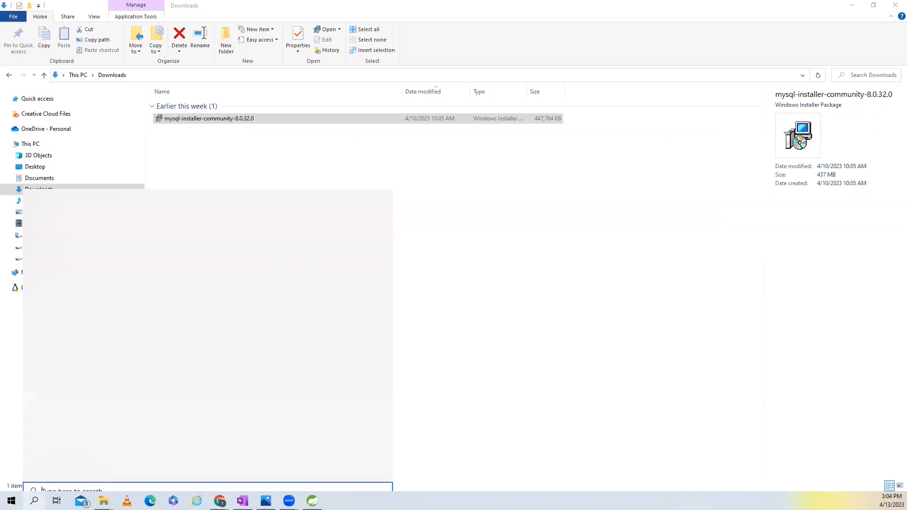
text(my)
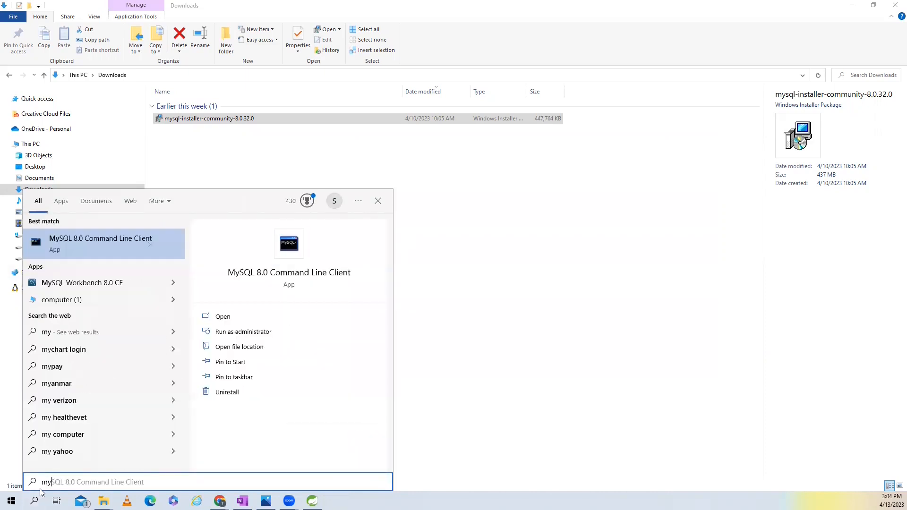
click(66, 283)
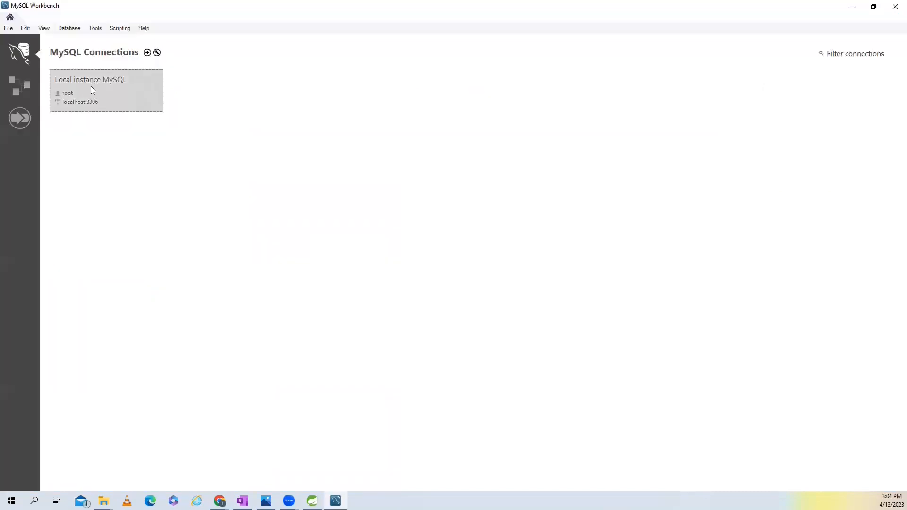
click(92, 90)
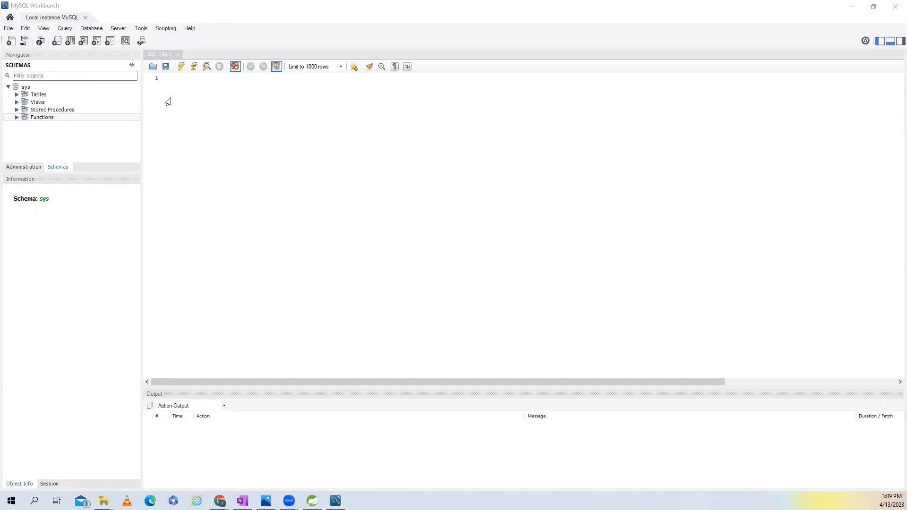
- Write the query "show databases;" in the SQL editor and execute it
click(166, 90)
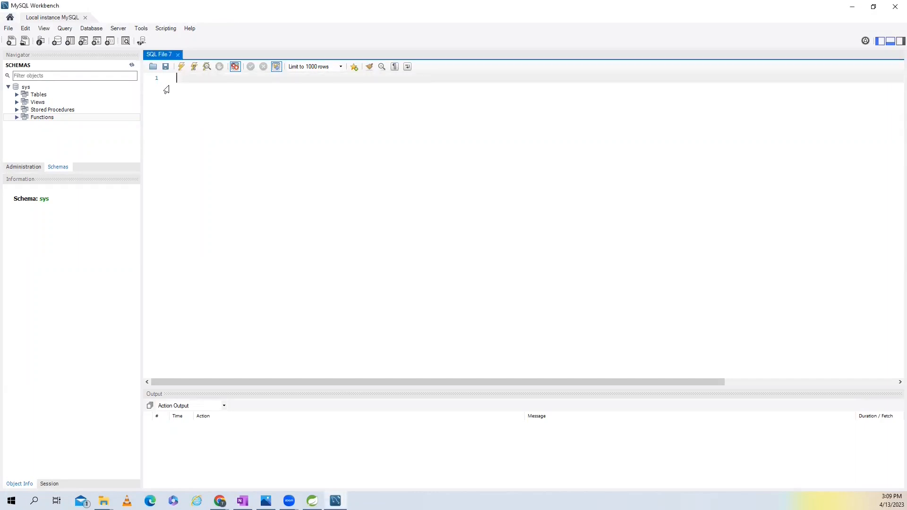
text(show data)
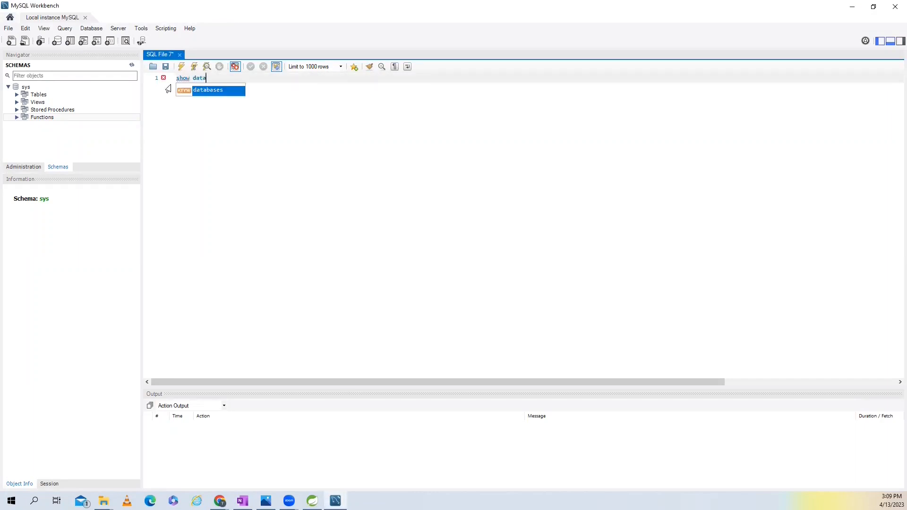
key(Return)
text(;)
key(Return)
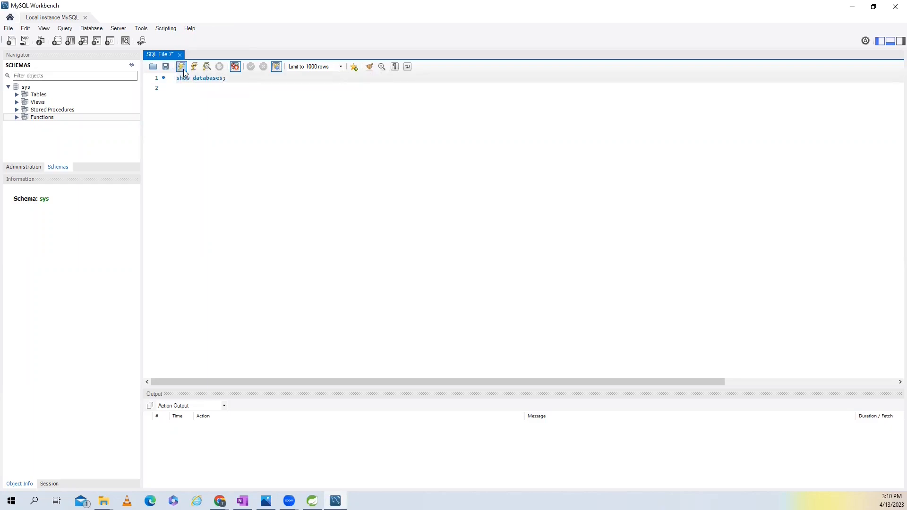
click(182, 68)
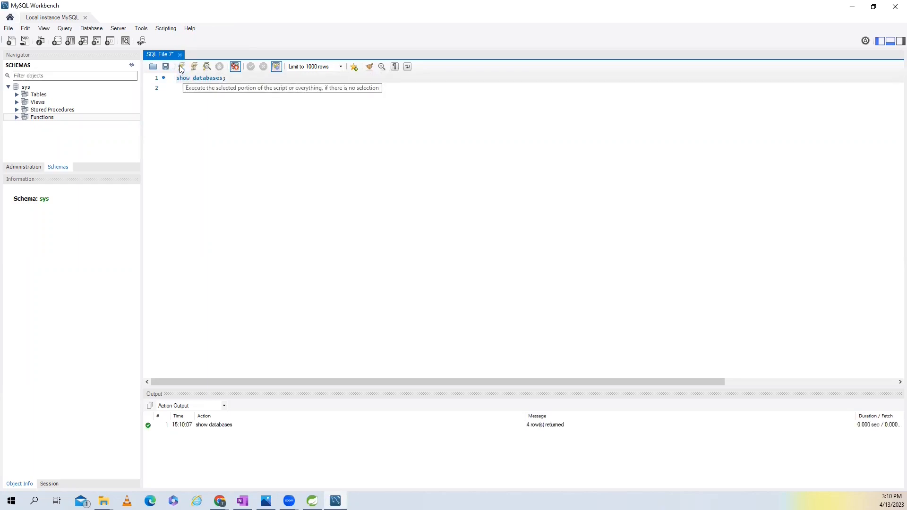